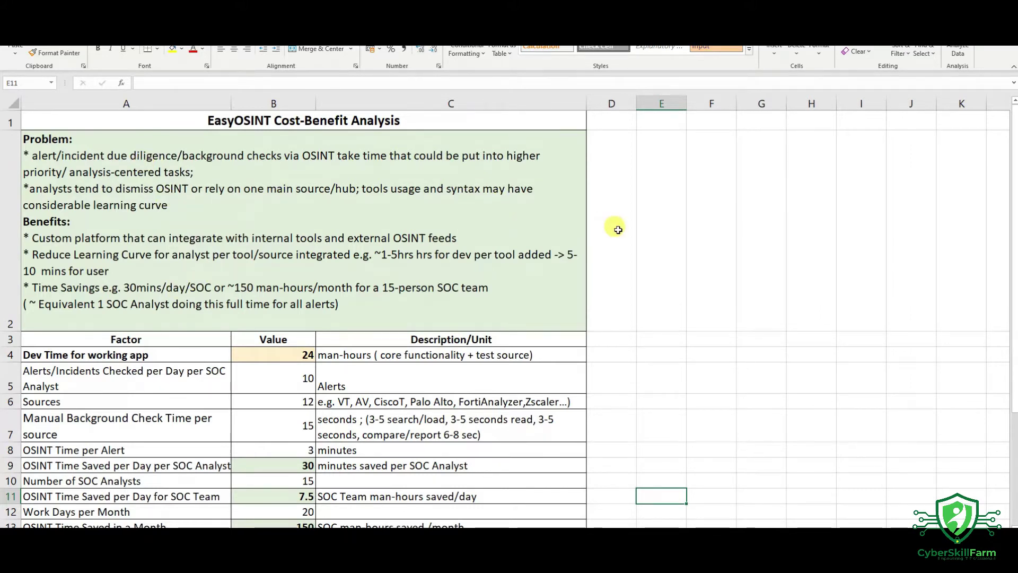
Switch to the Chrome window showing the GitHub easyosint repository and its README
key("alt+Tab")
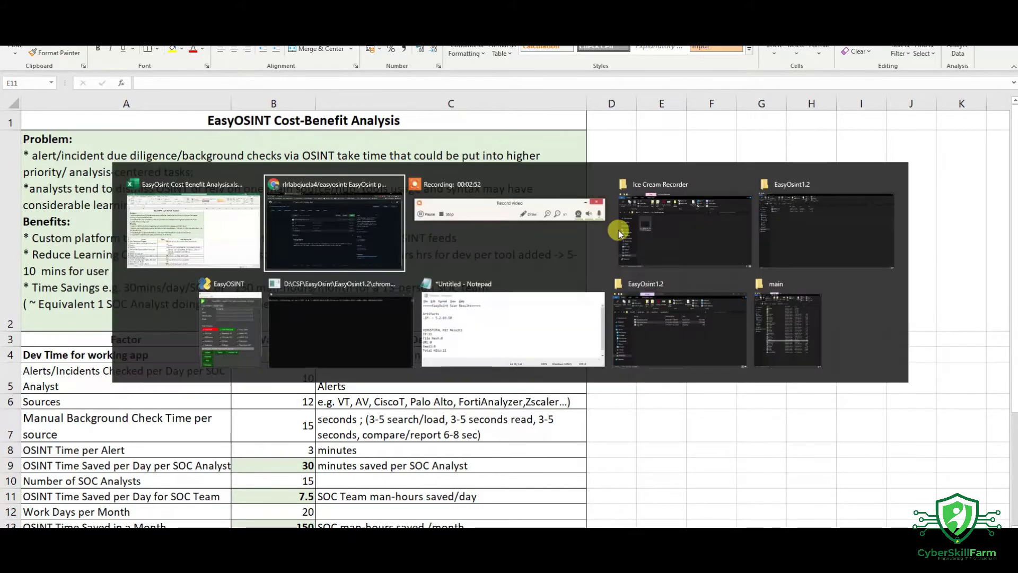
left_click(341, 250)
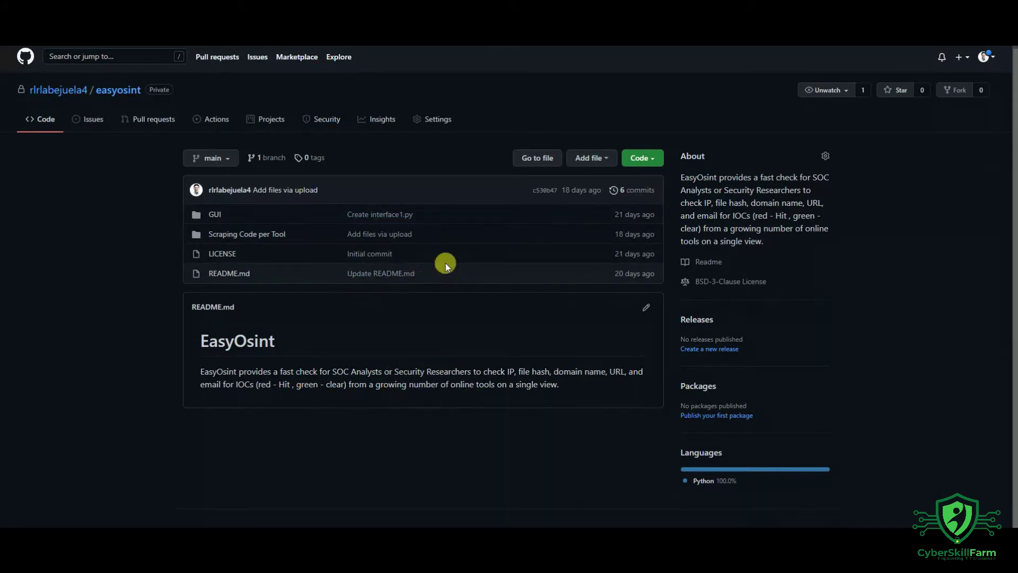
Switch back to the Excel EasyOSINT Cost-Benefit Analysis sheet with its Problem and Benefits notes
key("alt+Tab")
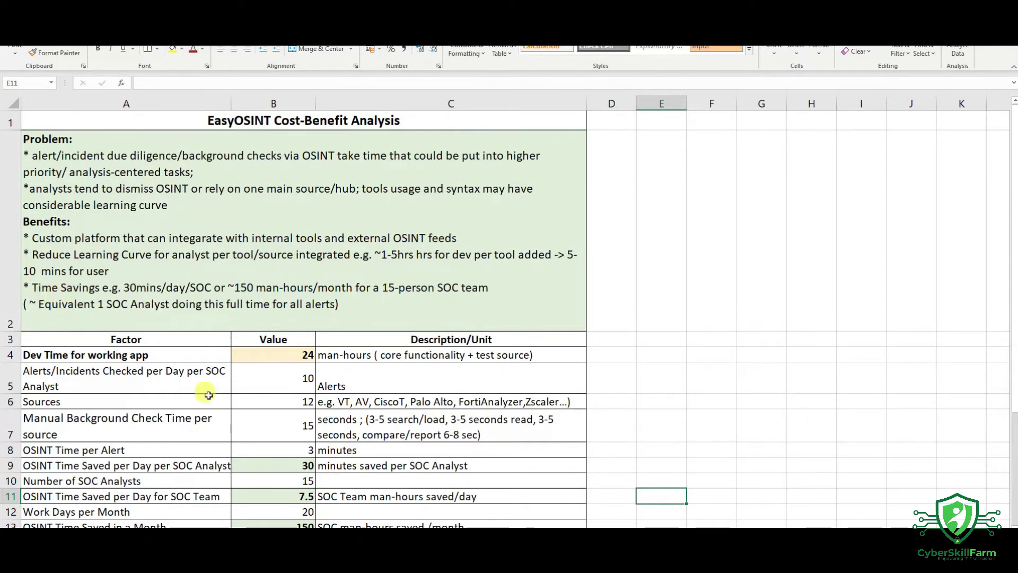
scroll(209, 390, "down", 1)
scroll(218, 384, "up", 1)
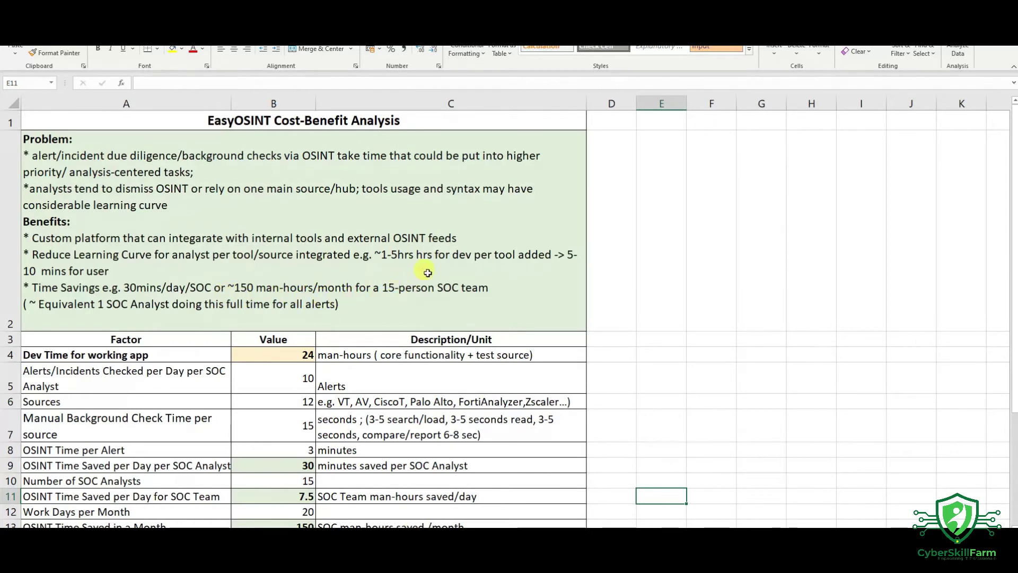
scroll(334, 314, "down", 3)
scroll(336, 315, "down", 1)
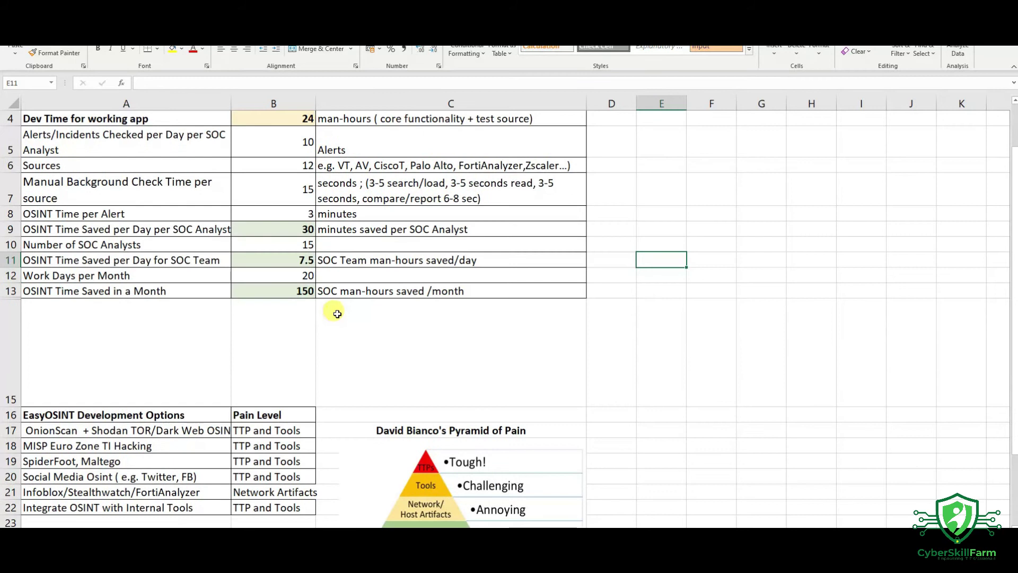
scroll(336, 312, "up", 1)
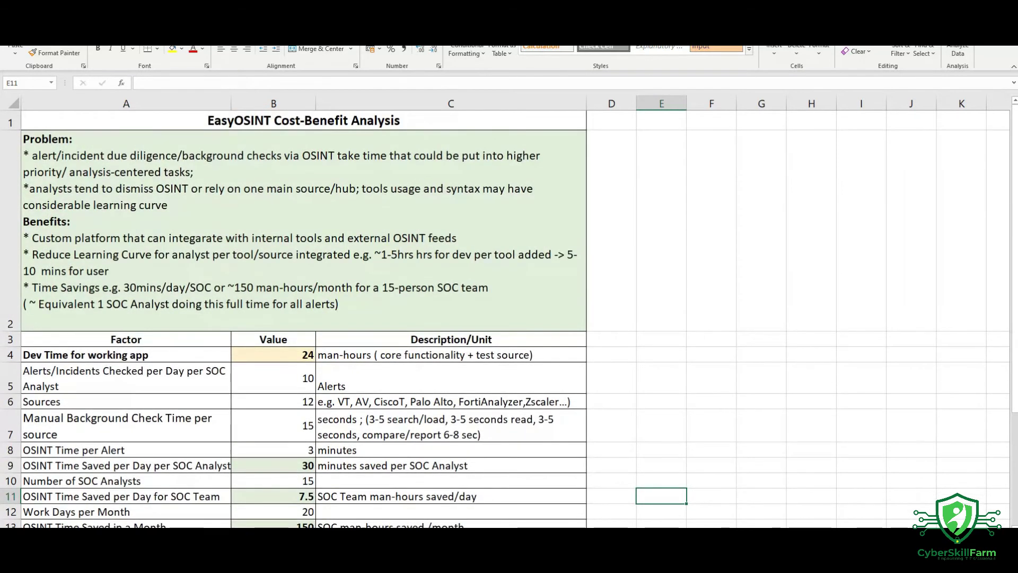
Bring the EasyOSINT scanner forward and select the IP address 5.2.69.50 in its field
key("alt+Tab")
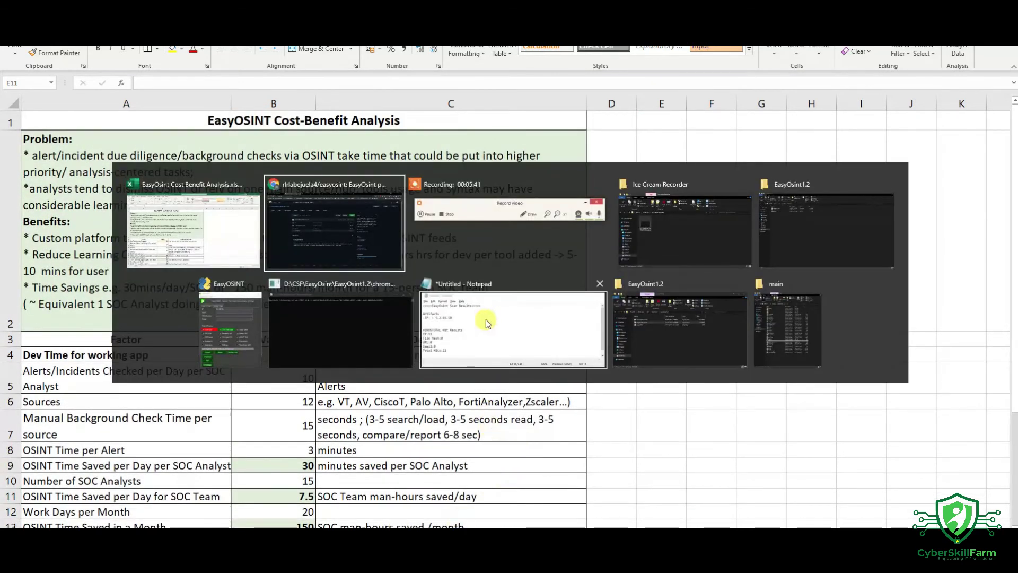
left_click(223, 337)
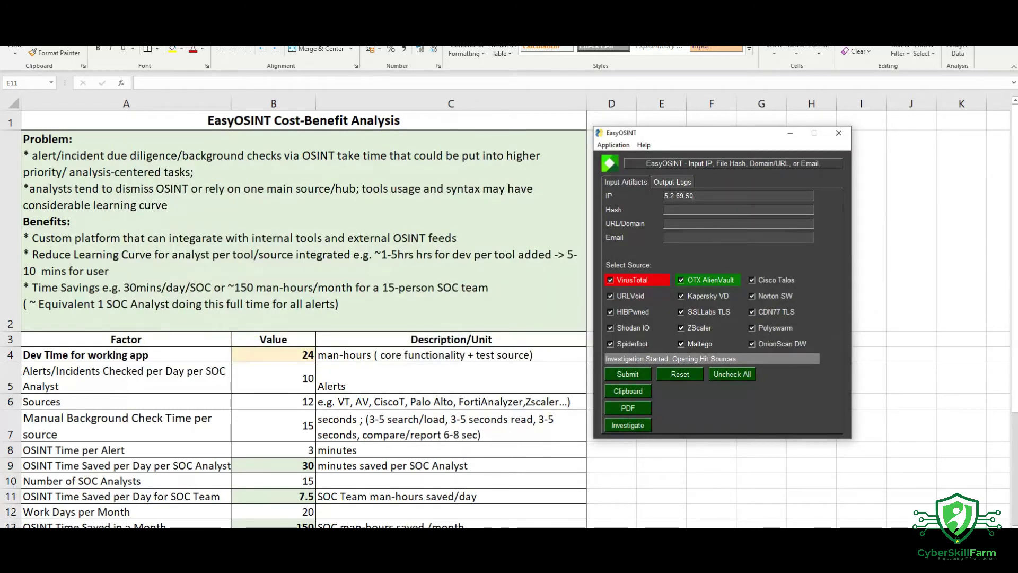
key("alt+Tab")
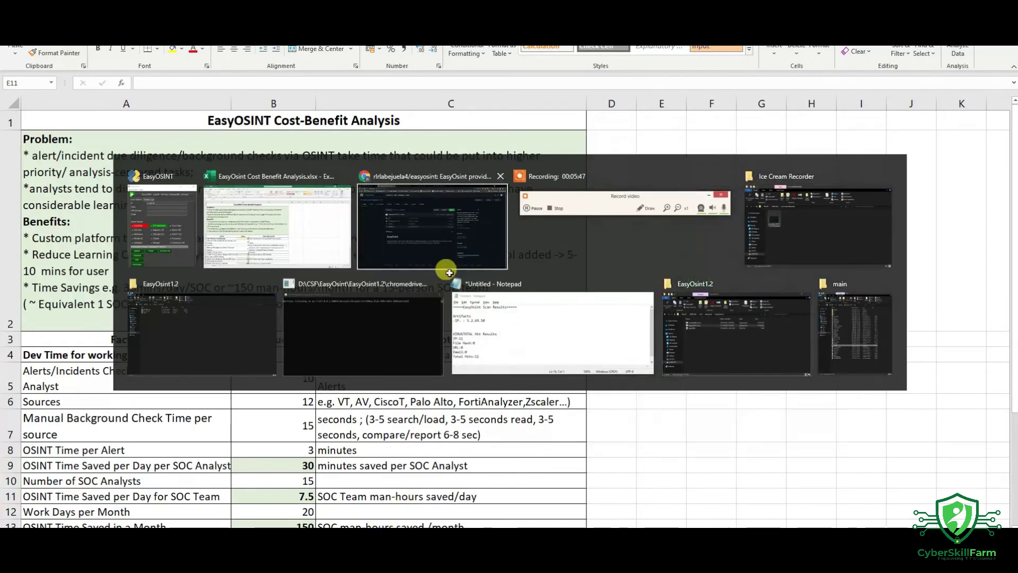
left_click(162, 225)
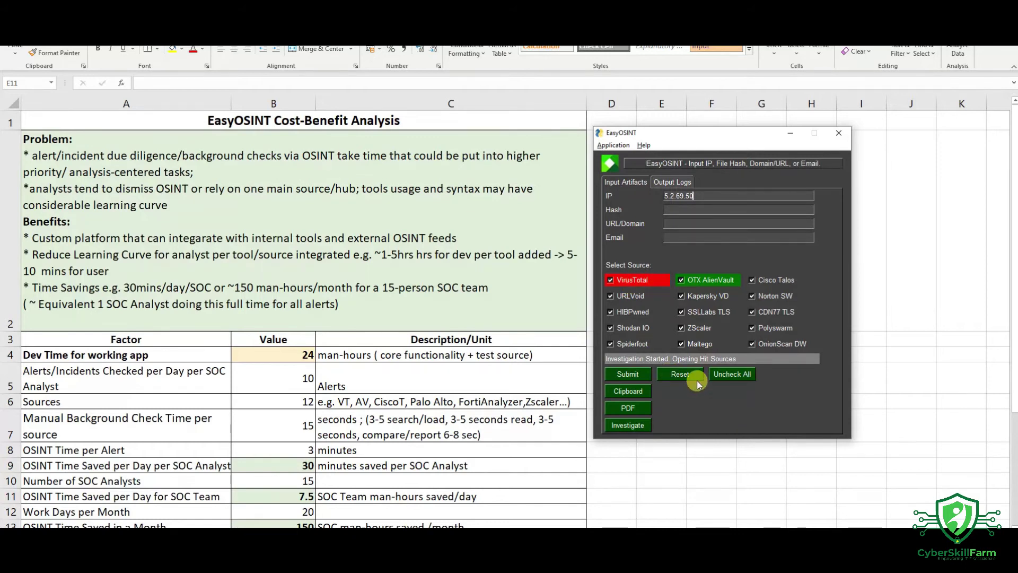
double_click(706, 195)
key("ctrl+c")
Reset the scanner and paste 5.2.69.50 back into the IP field for a new scan
left_click(685, 380)
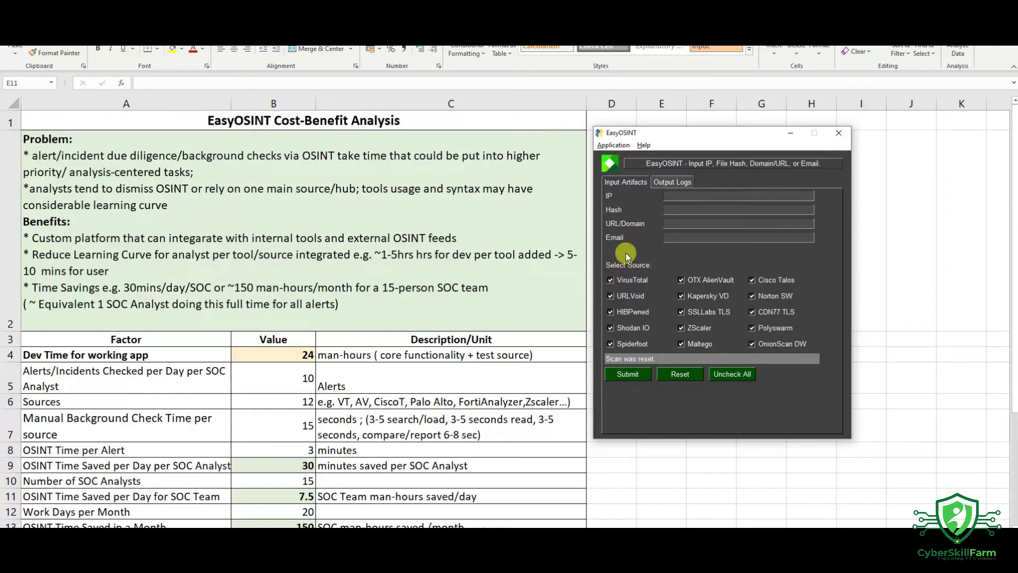
key("ctrl+v")
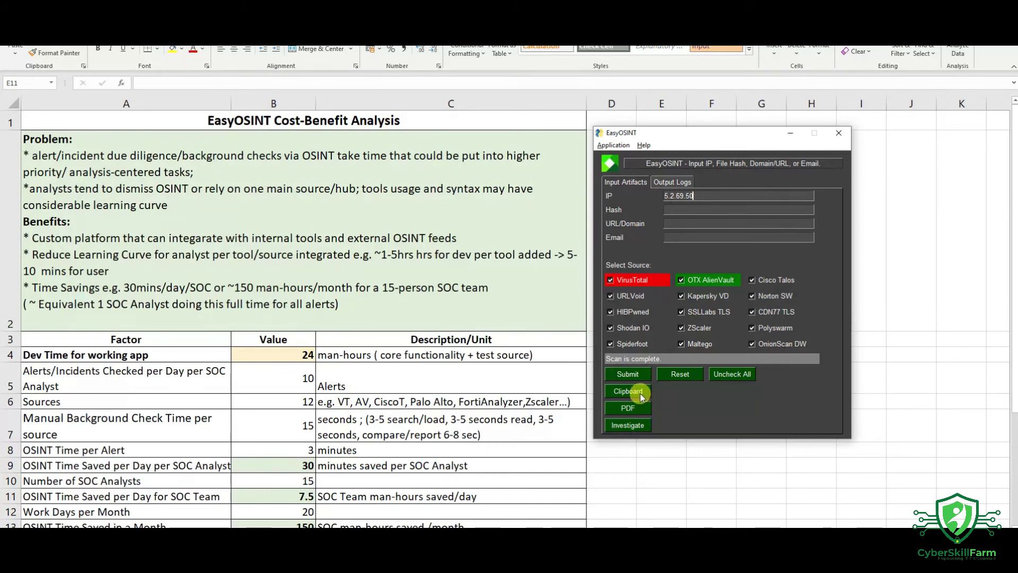
Copy the 5.2.69.50 scan results to the clipboard and bring Notepad forward
left_click(641, 394)
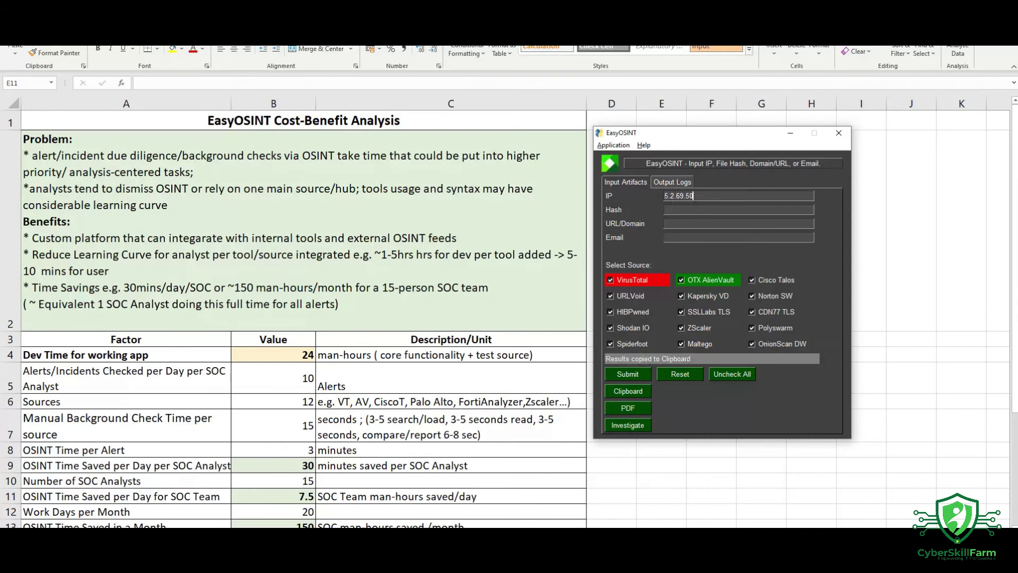
key("alt+Tab")
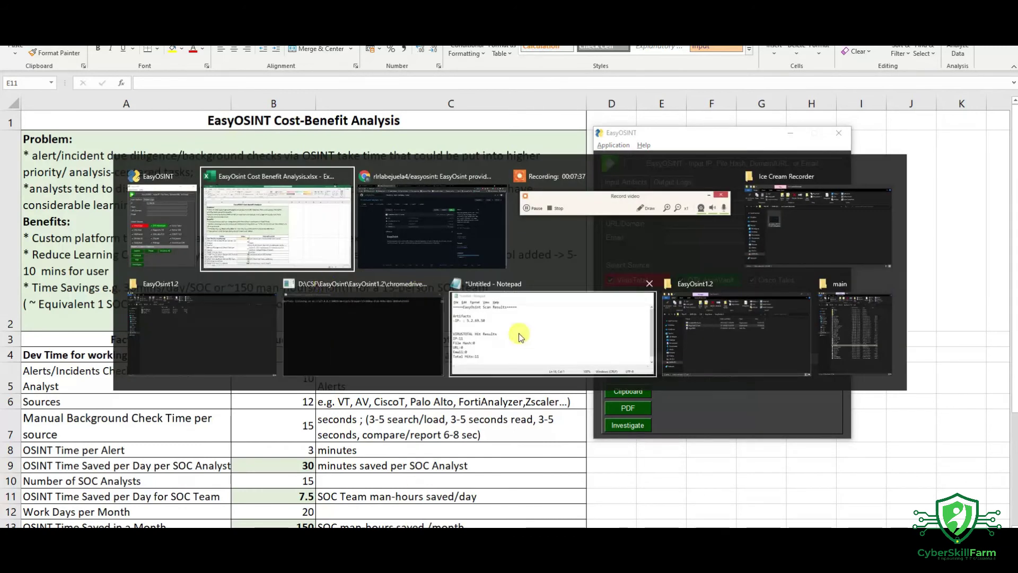
key("alt+Tab")
Review the results in Notepad, 11 VirusTotal hits and 0 AlienVault, then minimise it
key("ctrl+a")
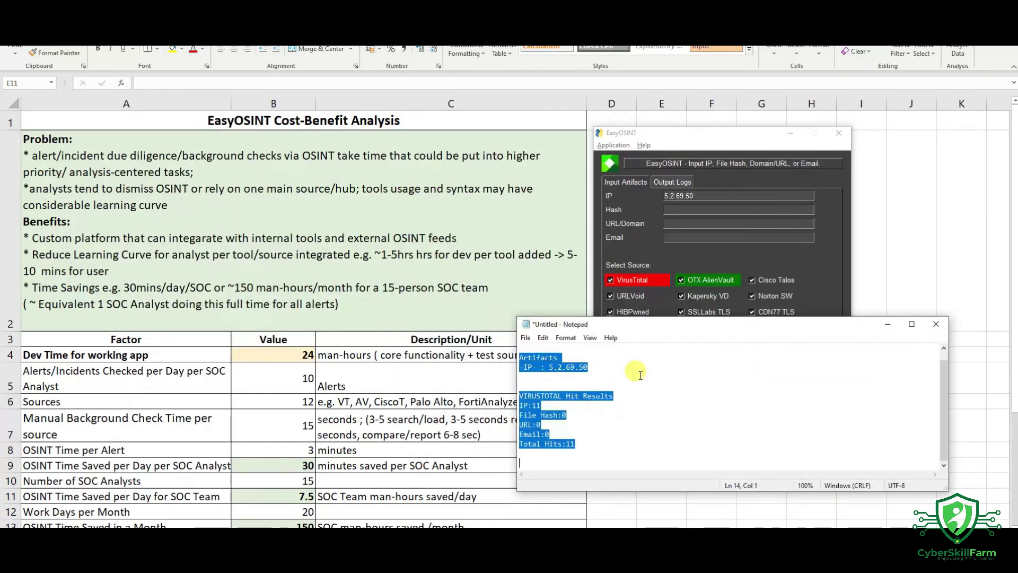
left_click(639, 374)
key("ctrl+a")
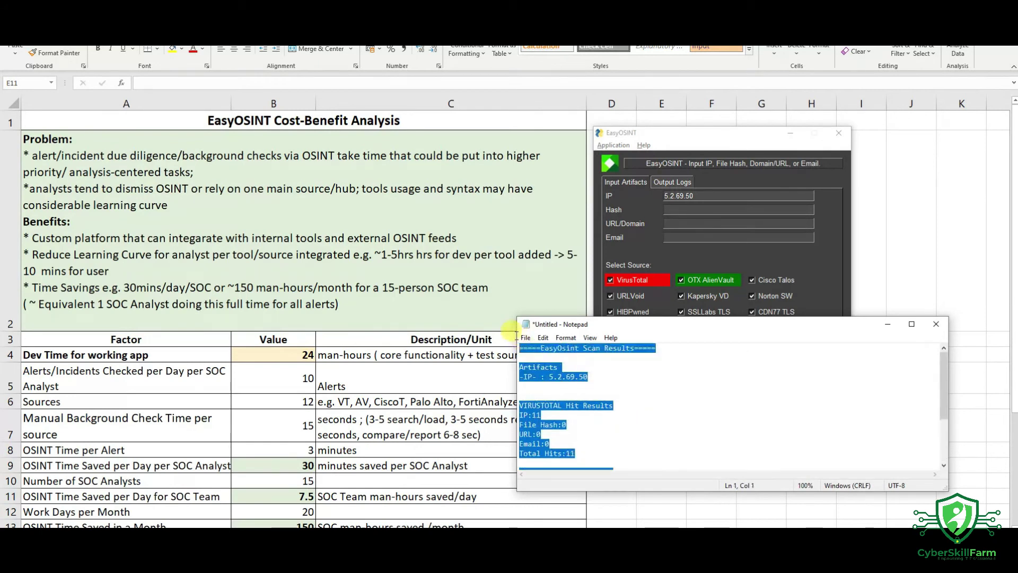
key("ctrl+End")
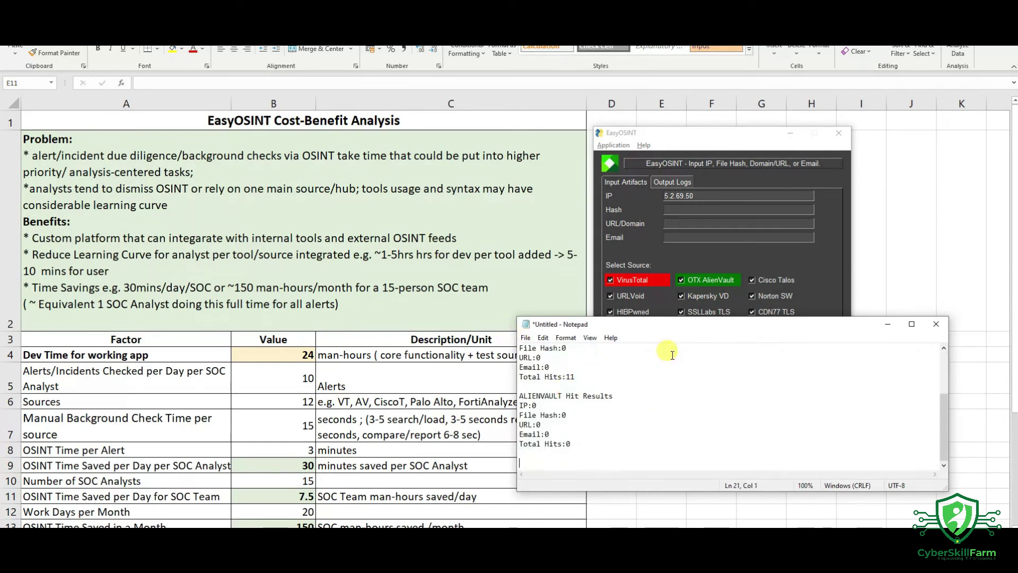
left_click_drag(528, 376, 575, 377)
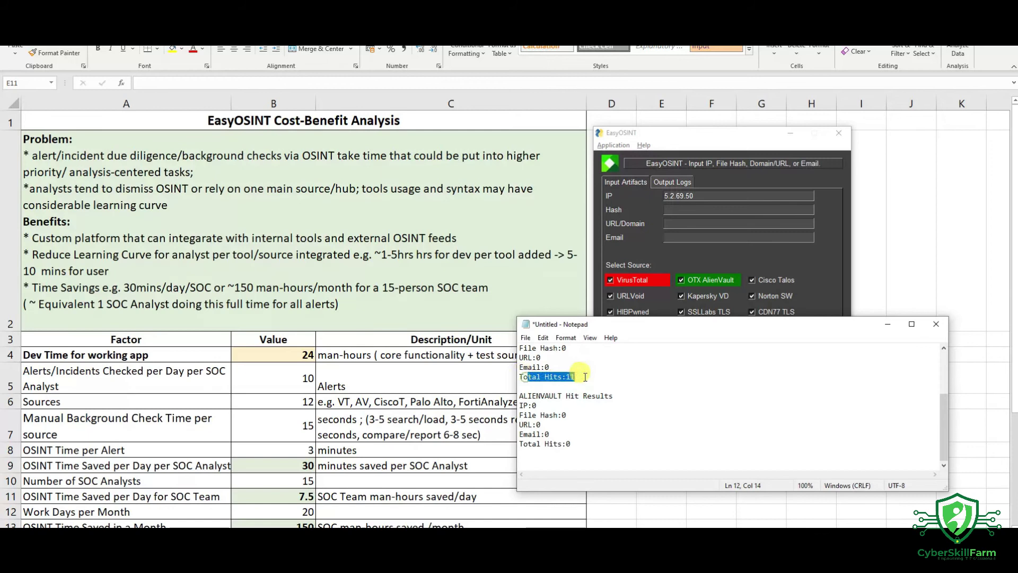
scroll(586, 371, "up", 3)
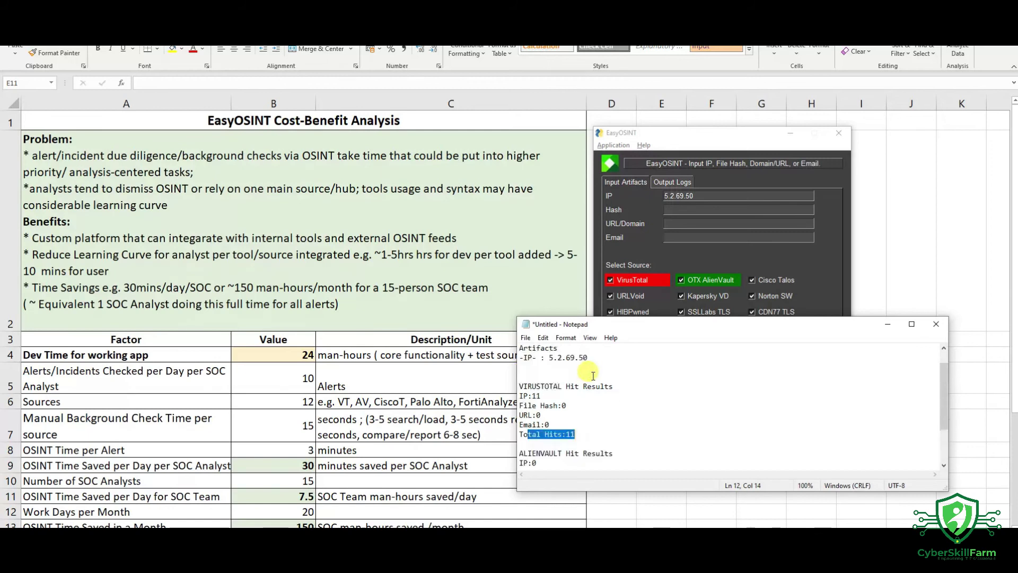
left_click(888, 325)
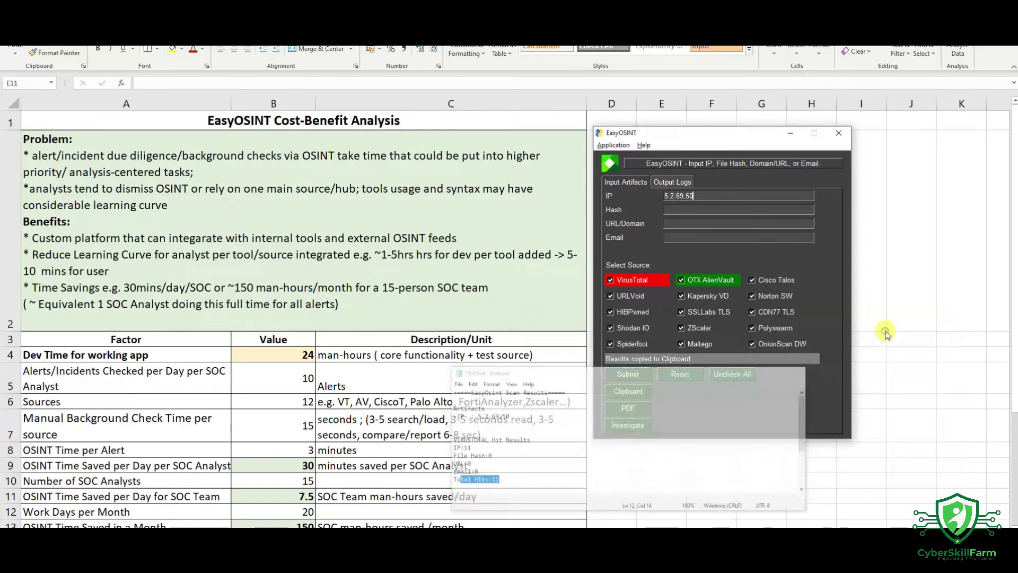
Investigate the VirusTotal detection report for 5.2.69.50, then close the browser and chromedriver console
left_click(628, 424)
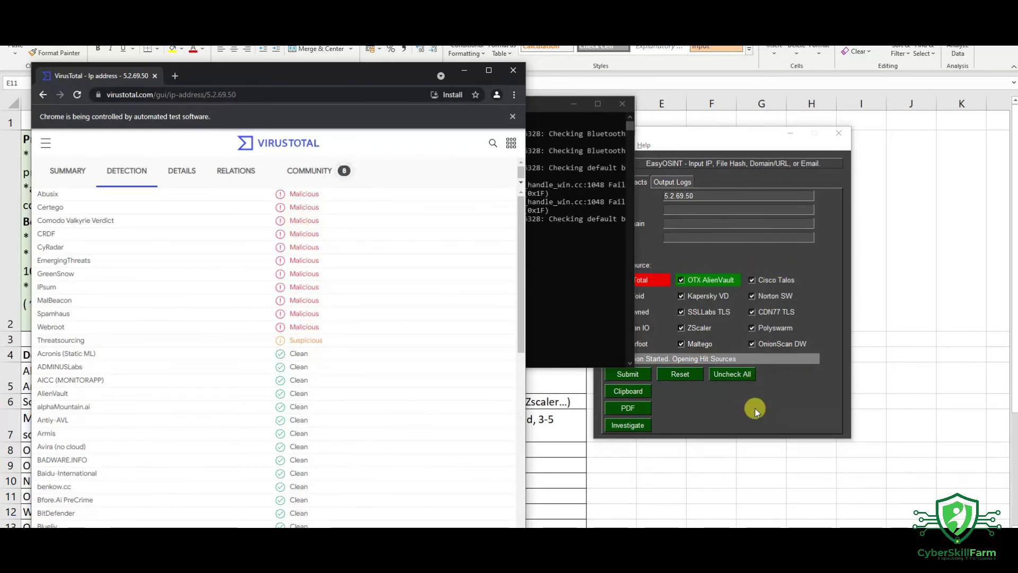
left_click(514, 73)
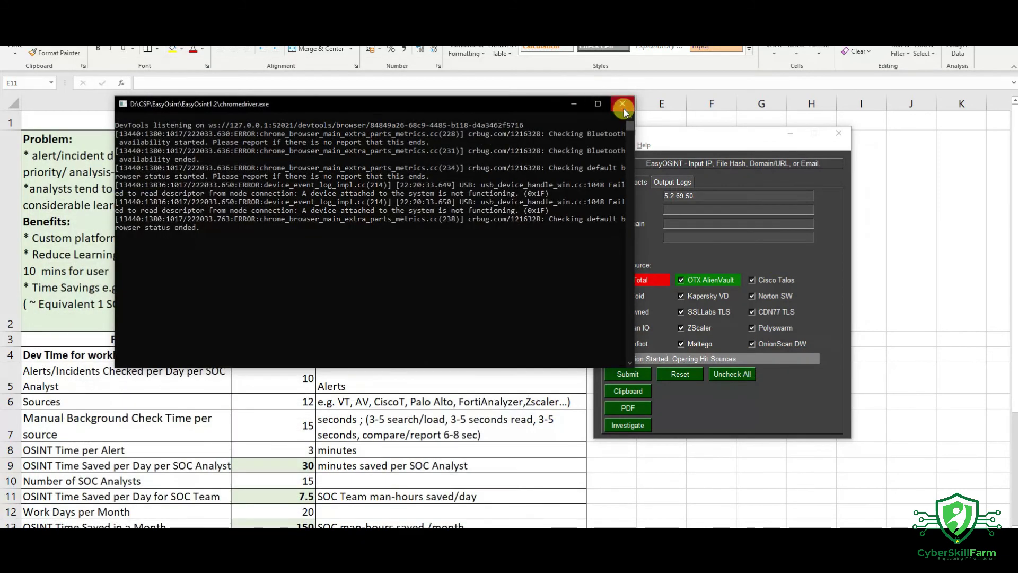
left_click(624, 109)
Generate a PDF report of the scan, then reset EasyOSINT to an empty IP field
left_click(649, 409)
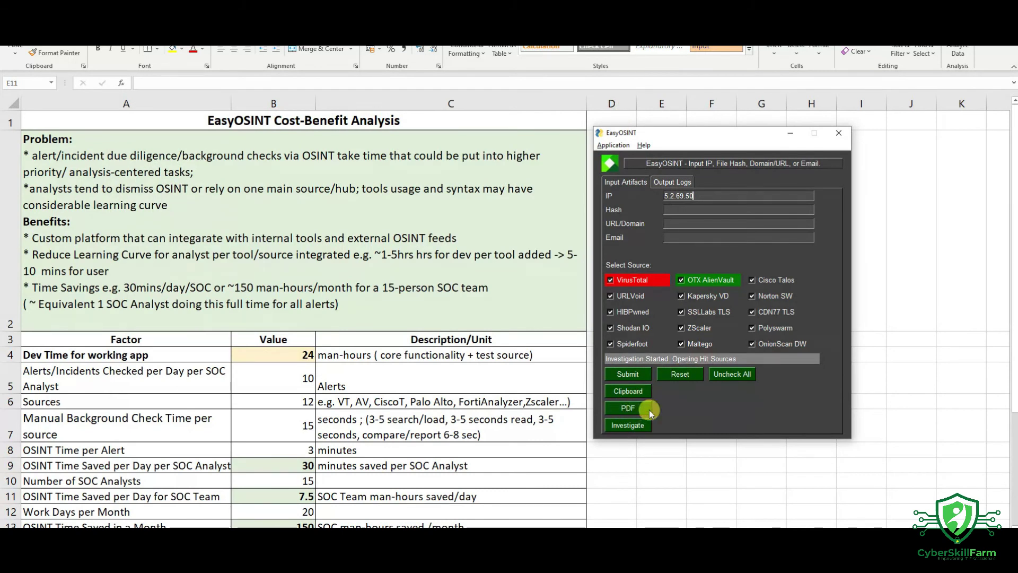
left_click(632, 408)
left_click(692, 373)
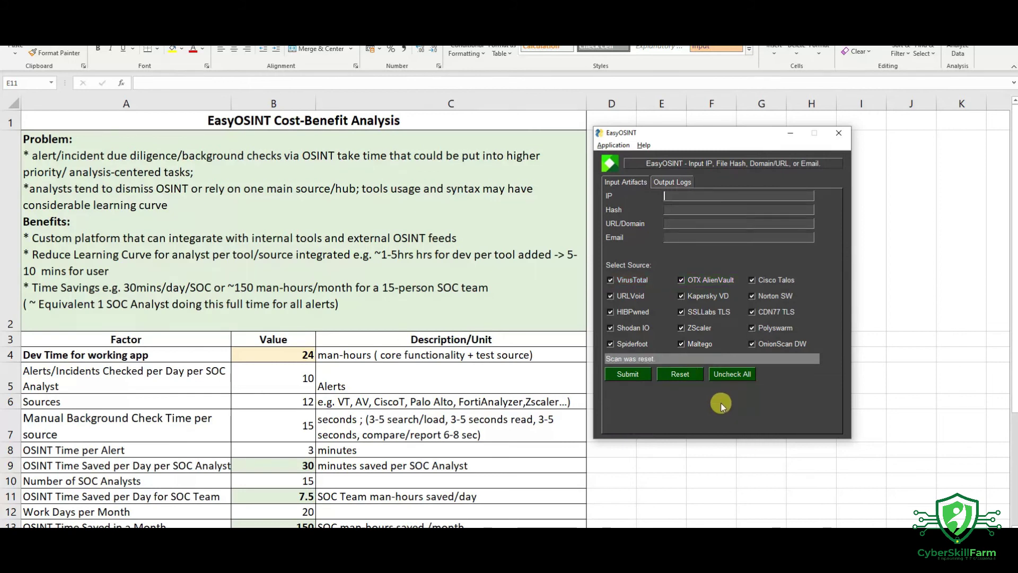